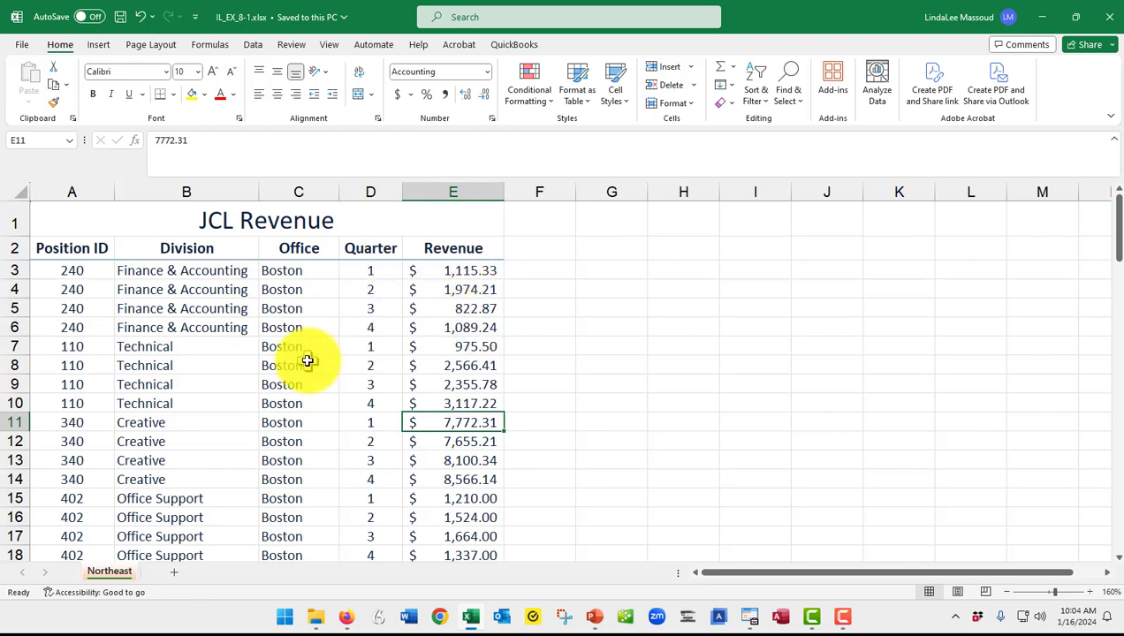
# Examine the JCL Revenue records on the Northeast sheet across all positions, divisions, offices and quarters.
pyautogui.scroll(-2, 307, 361)
pyautogui.scroll(1, 306, 360)
pyautogui.scroll(-2, 307, 360)
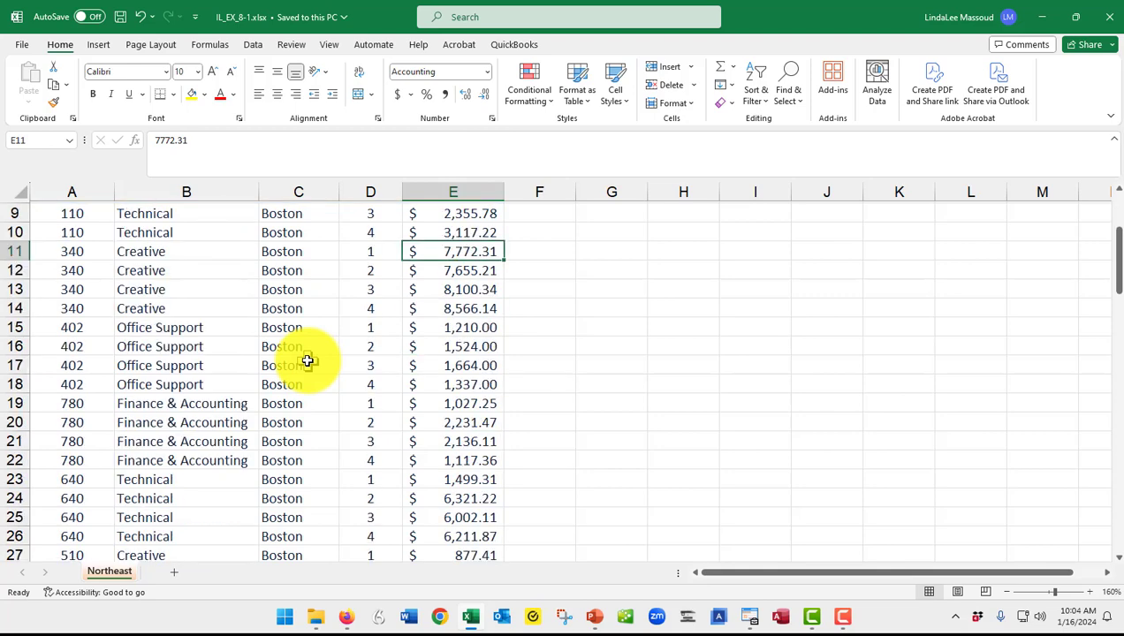
pyautogui.scroll(-5, 306, 360)
pyautogui.scroll(3, 306, 360)
pyautogui.scroll(-1, 300, 349)
pyautogui.scroll(-3, 296, 352)
pyautogui.scroll(-3, 296, 354)
pyautogui.scroll(-12, 296, 354)
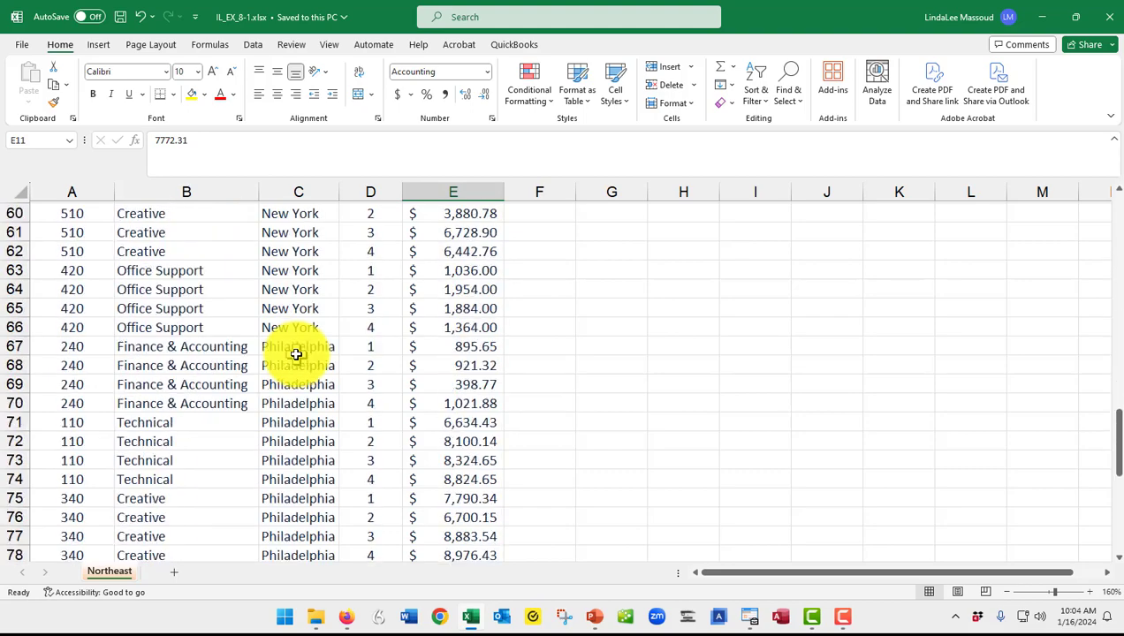
pyautogui.scroll(-7, 296, 355)
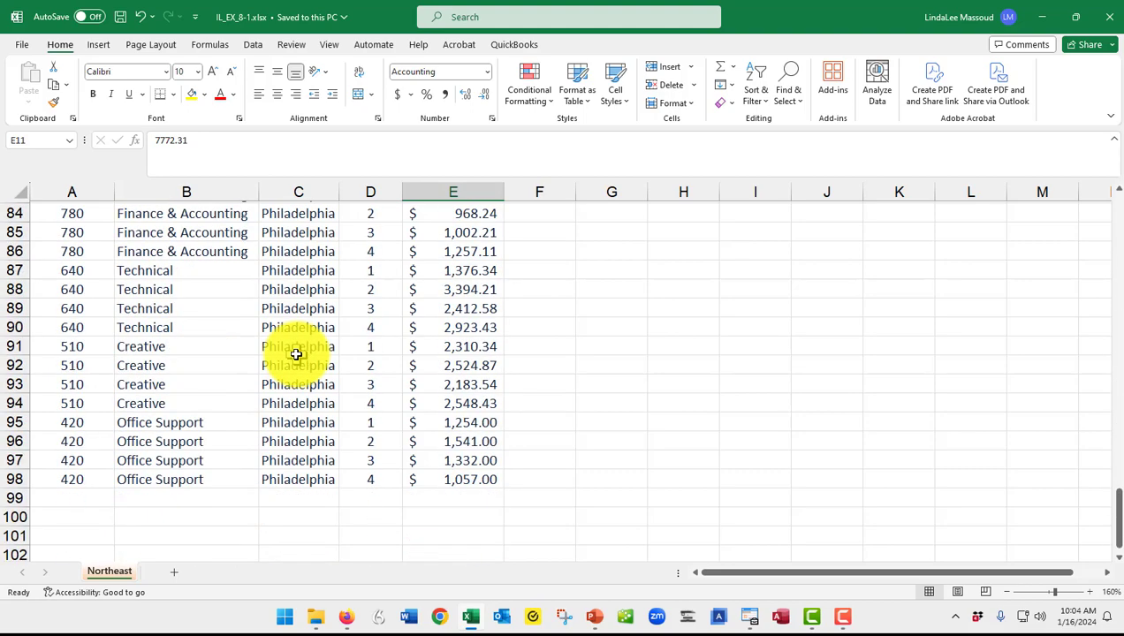
pyautogui.hotkey('ctrl', 'BackSpace')
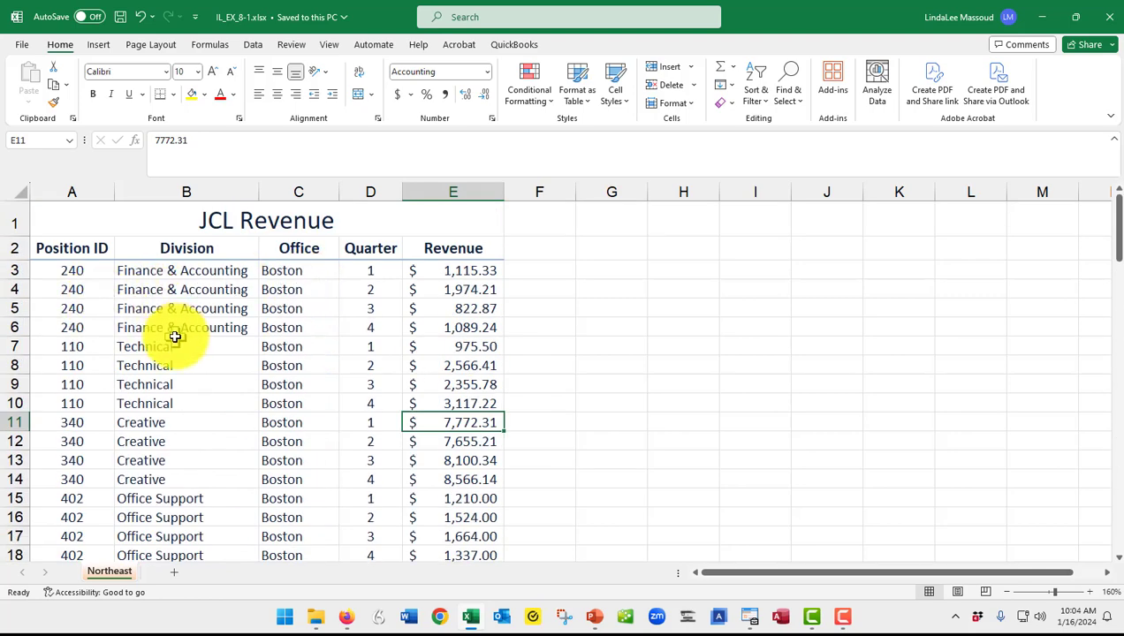
pyautogui.scroll(-3, 77, 376)
pyautogui.scroll(-2, 76, 375)
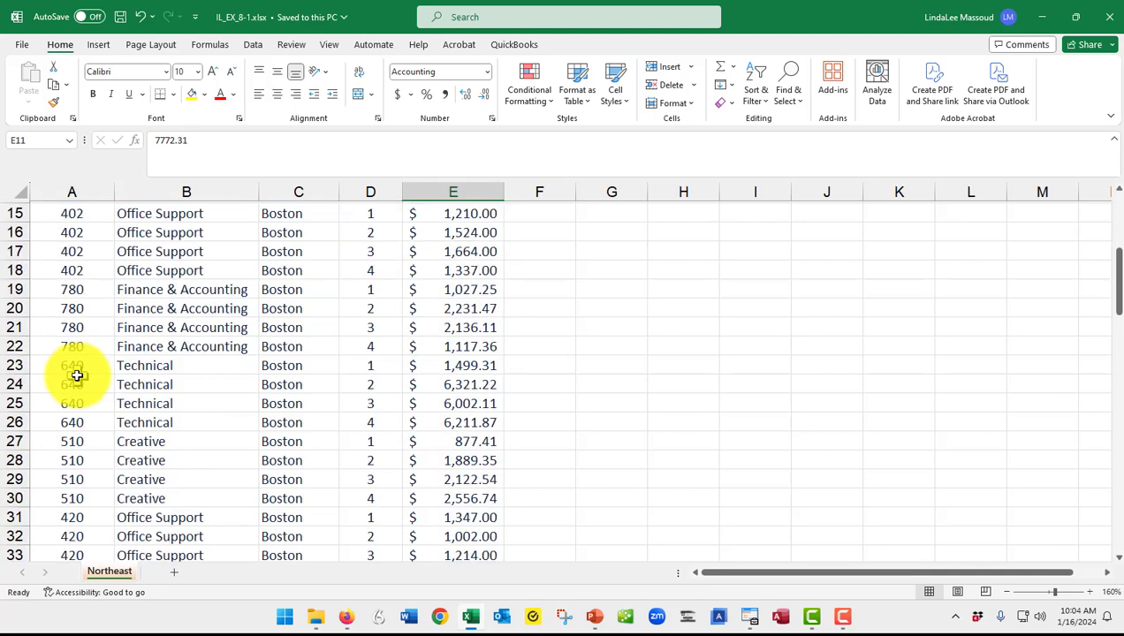
pyautogui.scroll(-2, 77, 376)
pyautogui.scroll(7, 77, 375)
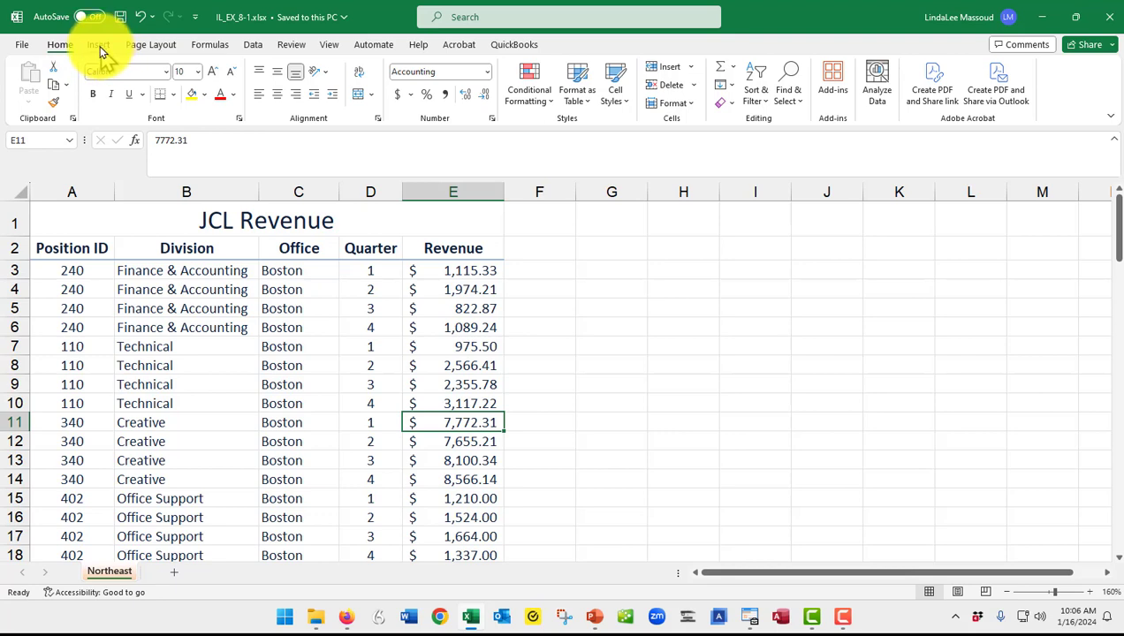
# Insert a blank PivotTable from the JCL Revenue data by way of the recommended PivotTables.
pyautogui.click(98, 45)
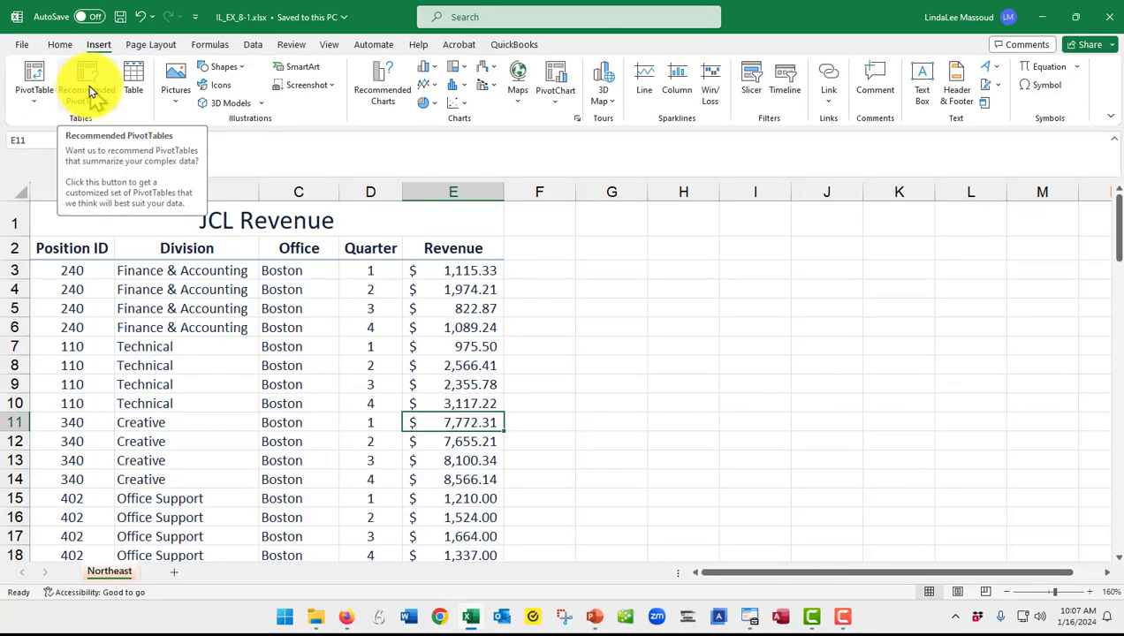
pyautogui.click(363, 247)
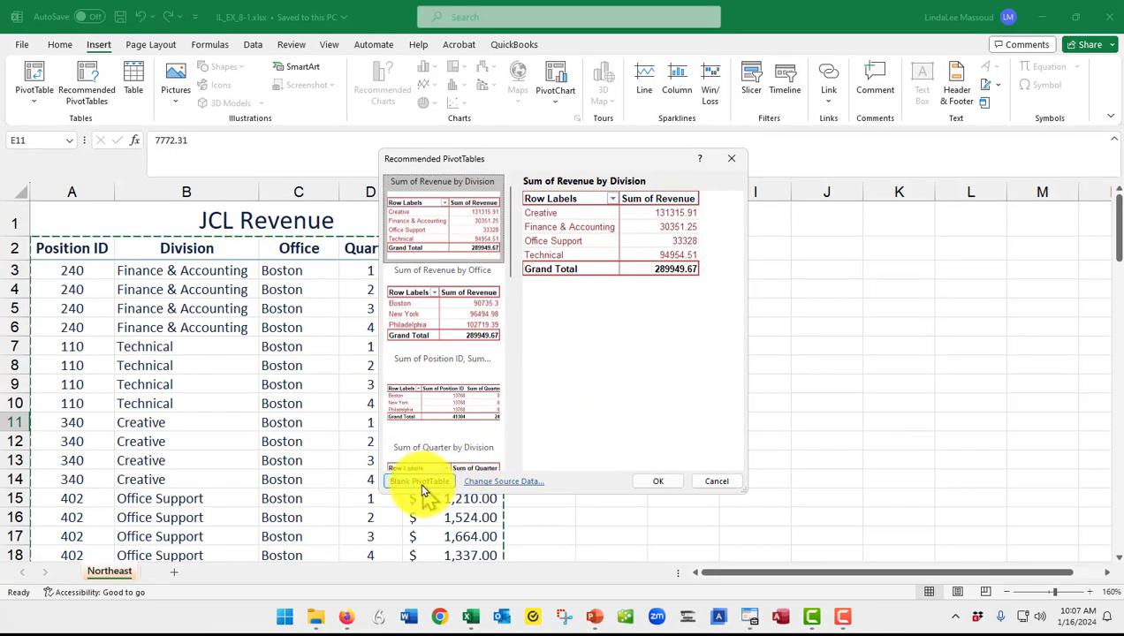
pyautogui.click(419, 482)
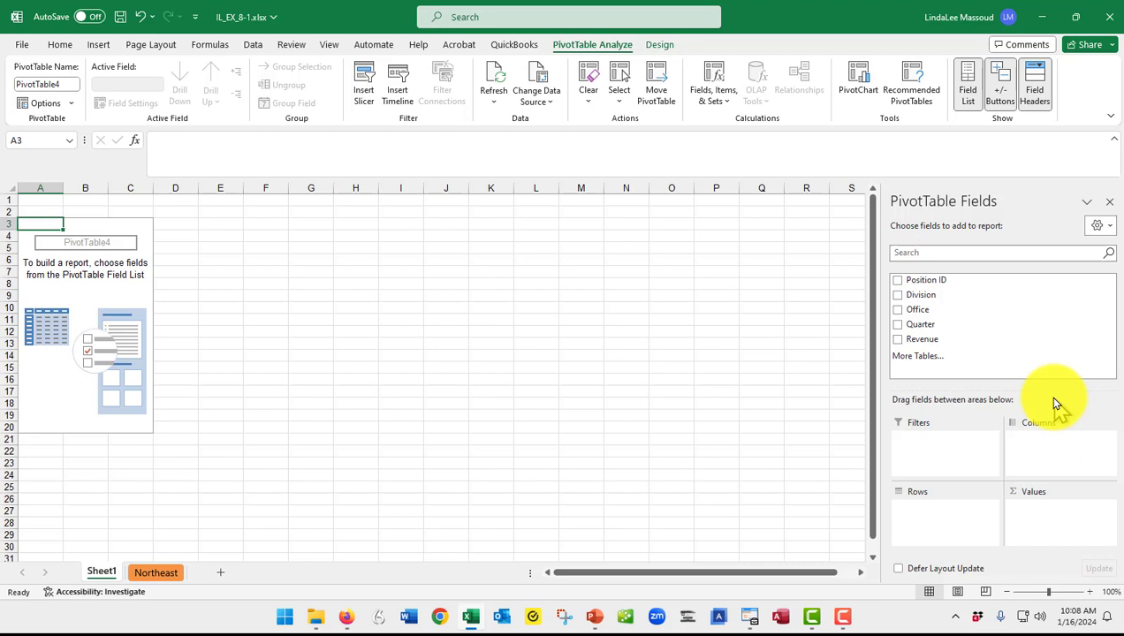
# Add the Office field to the PivotTable as row labels and enlarge the sheet to 160%.
pyautogui.click(898, 313)
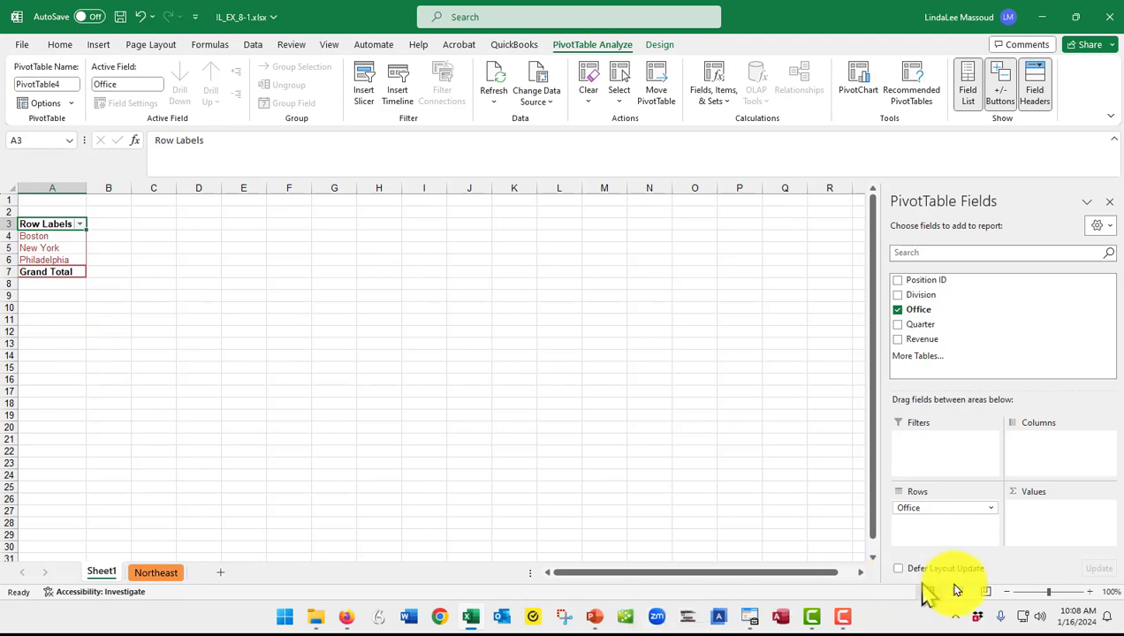
pyautogui.click(1090, 593)
pyautogui.click(1090, 592)
pyautogui.click(1090, 593)
pyautogui.click(1090, 593)
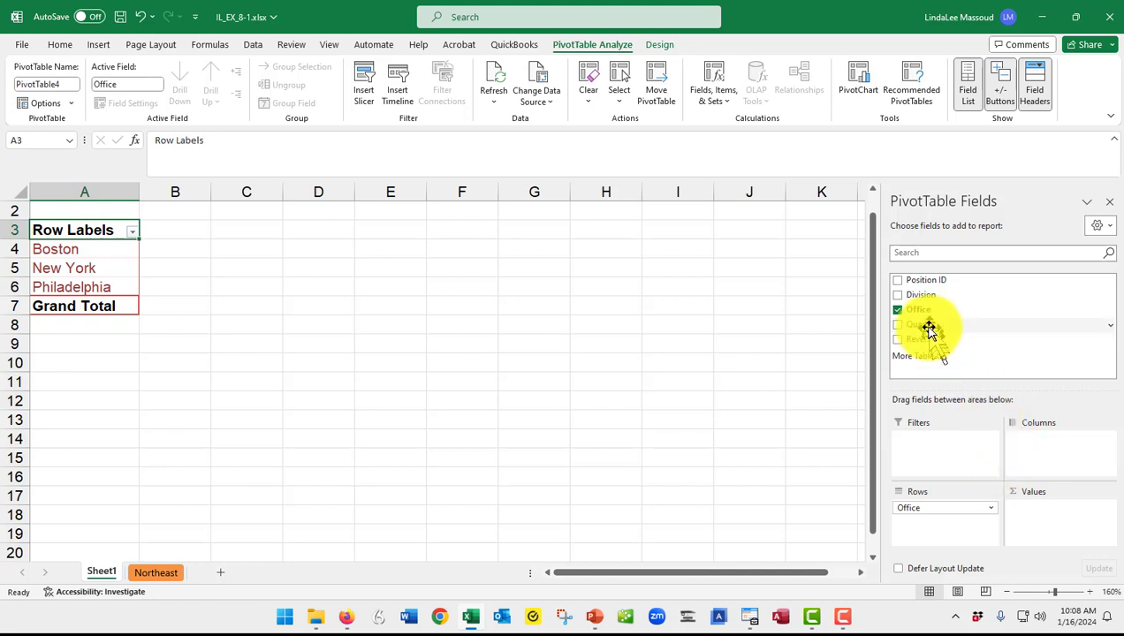
# Add the Position ID field to the PivotTable and move it from the values to the columns.
pyautogui.click(897, 280)
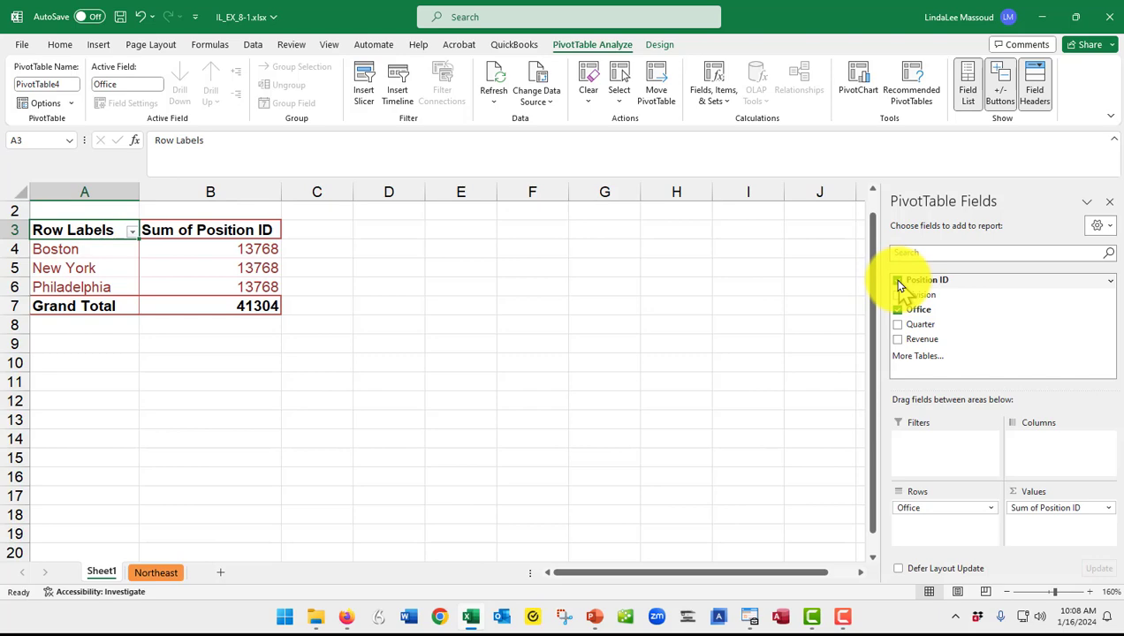
pyautogui.moveTo(897, 285); pyautogui.dragTo(1025, 467)
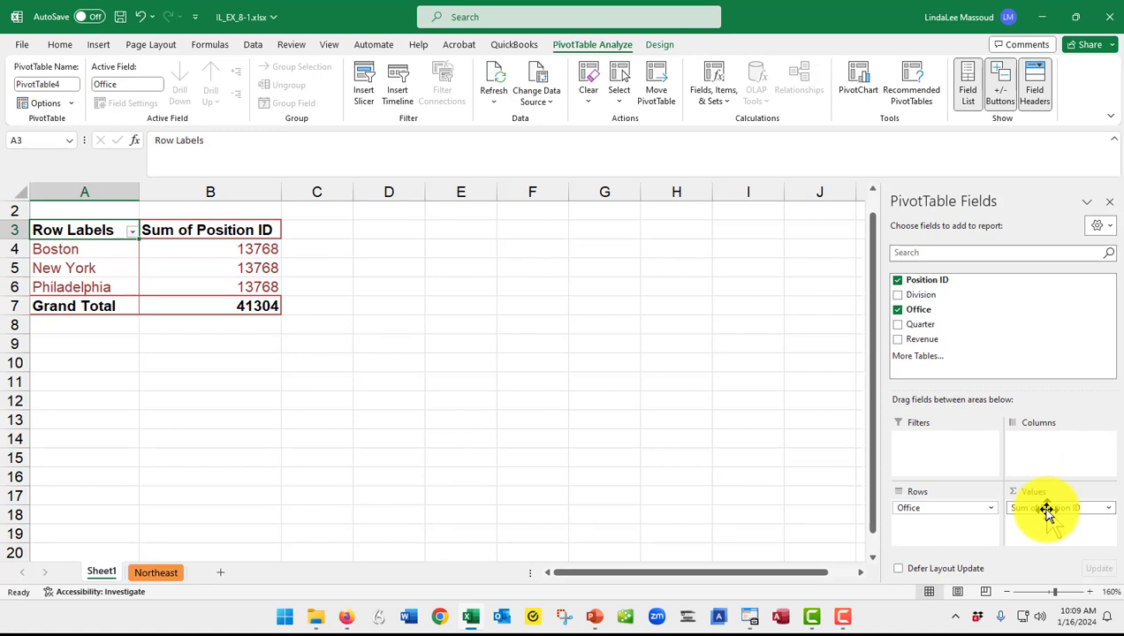
pyautogui.moveTo(1046, 511); pyautogui.dragTo(1045, 446)
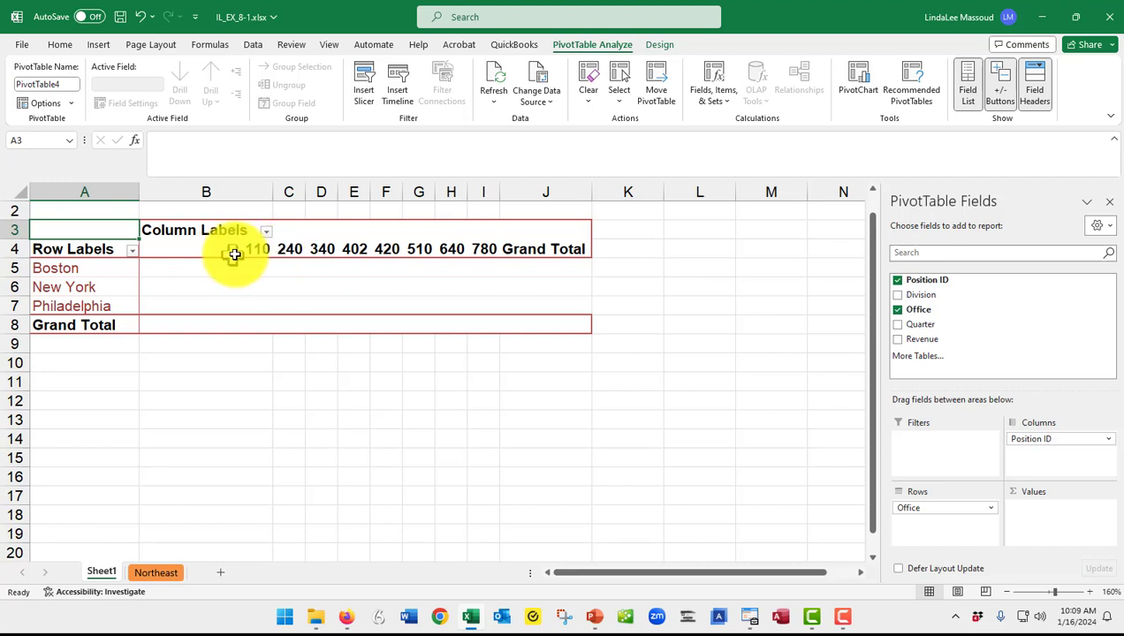
# Add the Quarter field to the PivotTable rows beneath Office.
pyautogui.moveTo(321, 250)
pyautogui.mouseDown()
pyautogui.moveTo(457, 251)
pyautogui.moveTo(331, 249)
pyautogui.mouseUp()
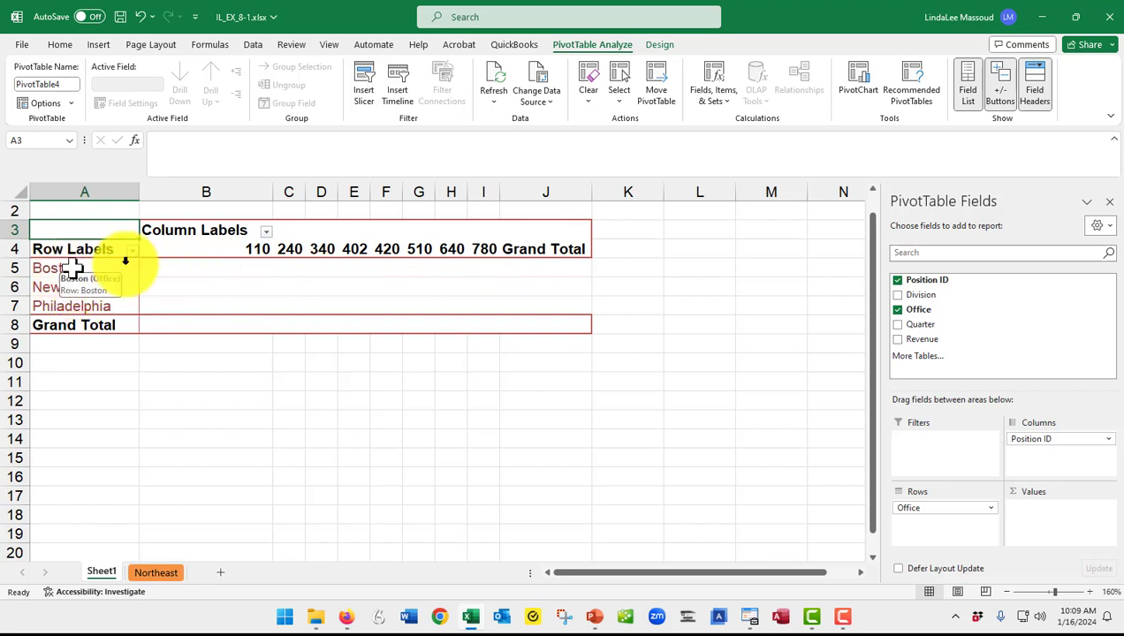
pyautogui.moveTo(268, 252); pyautogui.dragTo(748, 311)
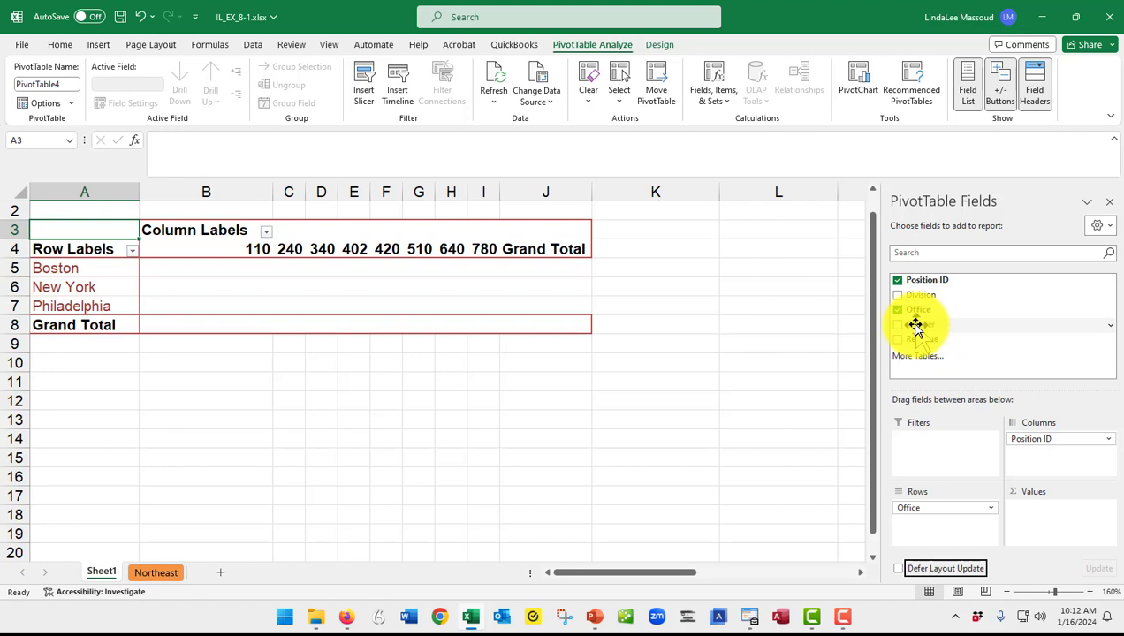
pyautogui.click(915, 326)
pyautogui.moveTo(915, 326); pyautogui.dragTo(928, 531)
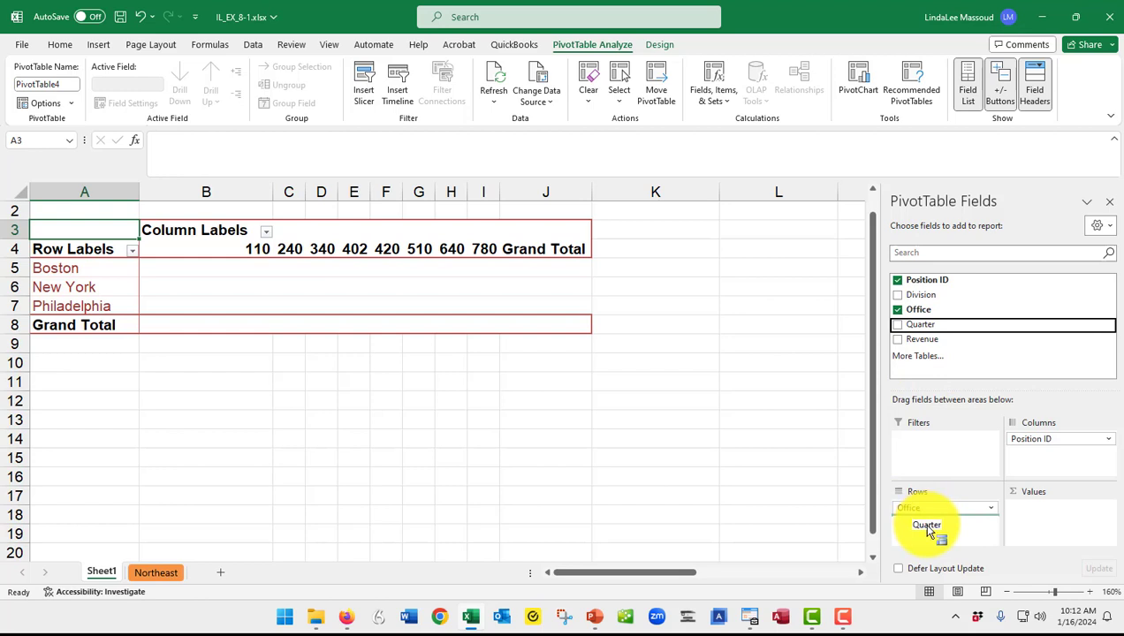
pyautogui.moveTo(928, 532); pyautogui.dragTo(928, 533)
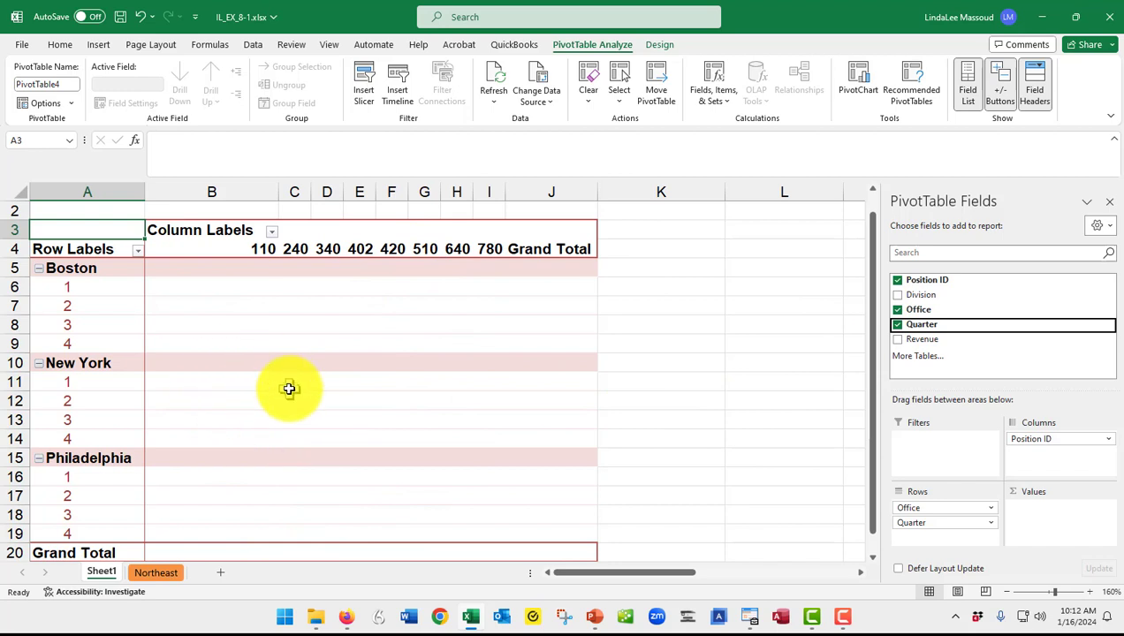
# Add the Revenue field to the PivotTable as summed values and reduce the sheet zoom to 150%.
pyautogui.click(898, 340)
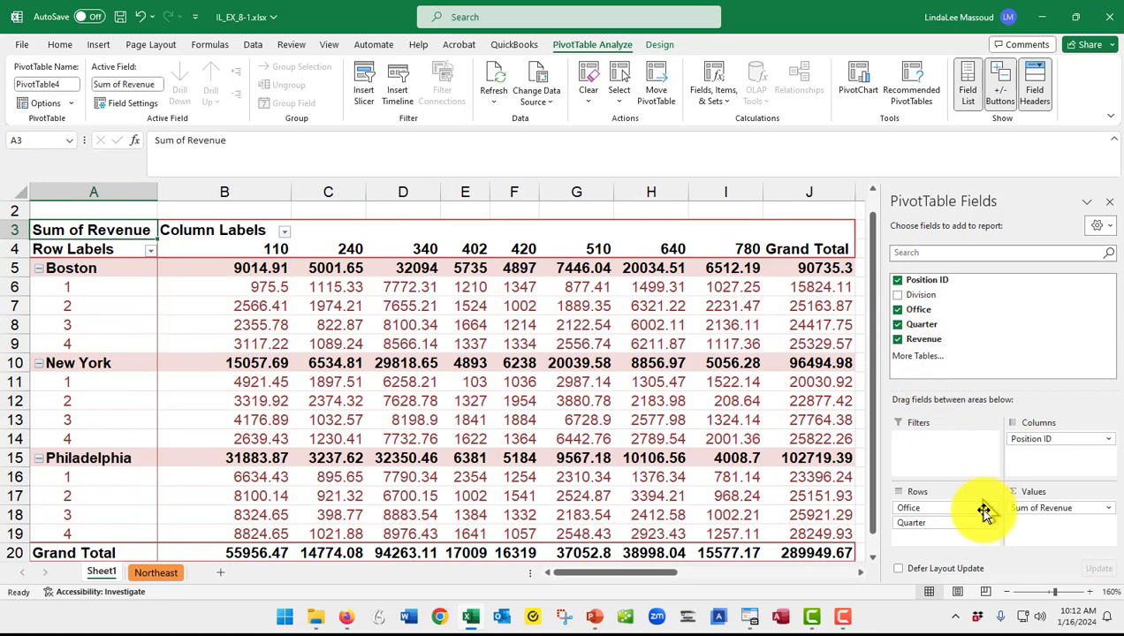
pyautogui.click(1010, 596)
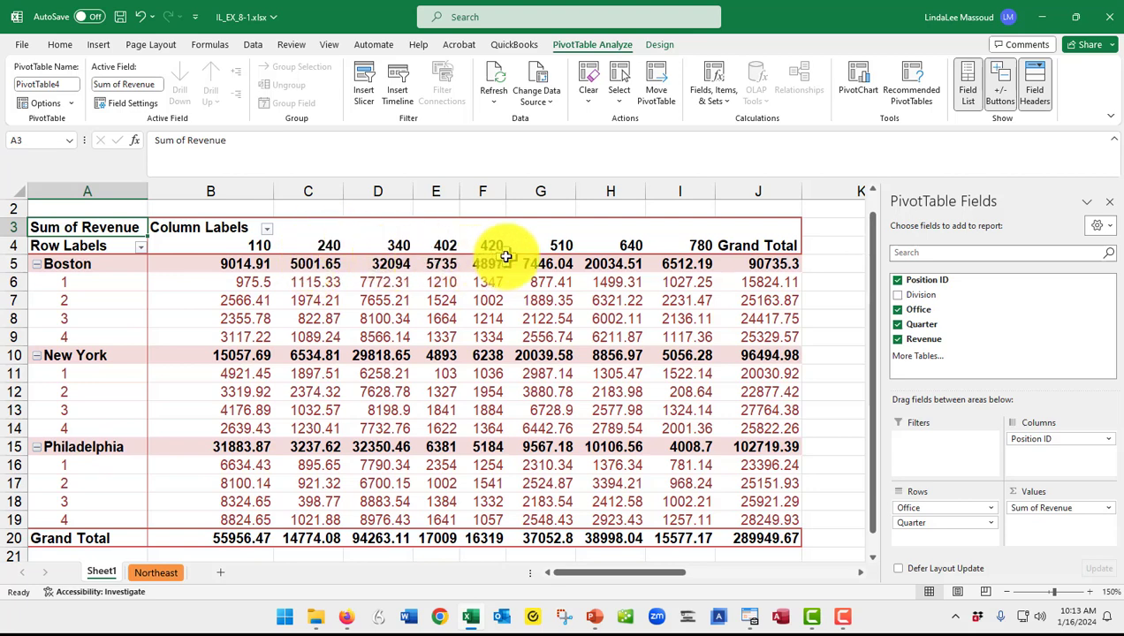
pyautogui.moveTo(216, 279)
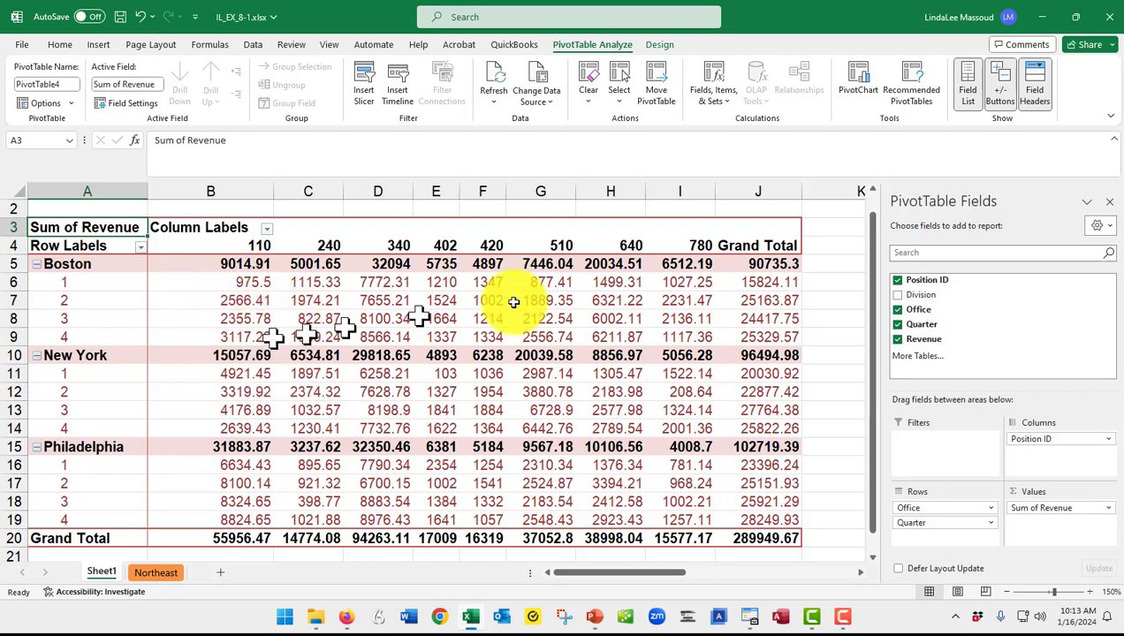
pyautogui.moveTo(777, 281)
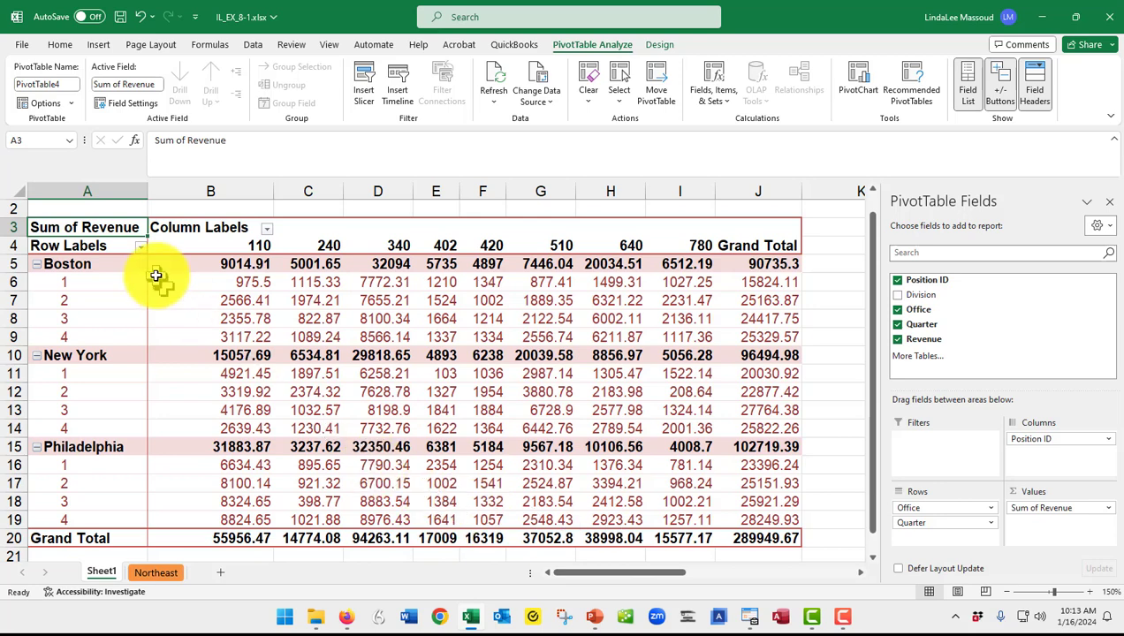
# Collapse the quarter details of Boston, New York and Philadelphia, and expand all three offices again.
pyautogui.click(36, 263)
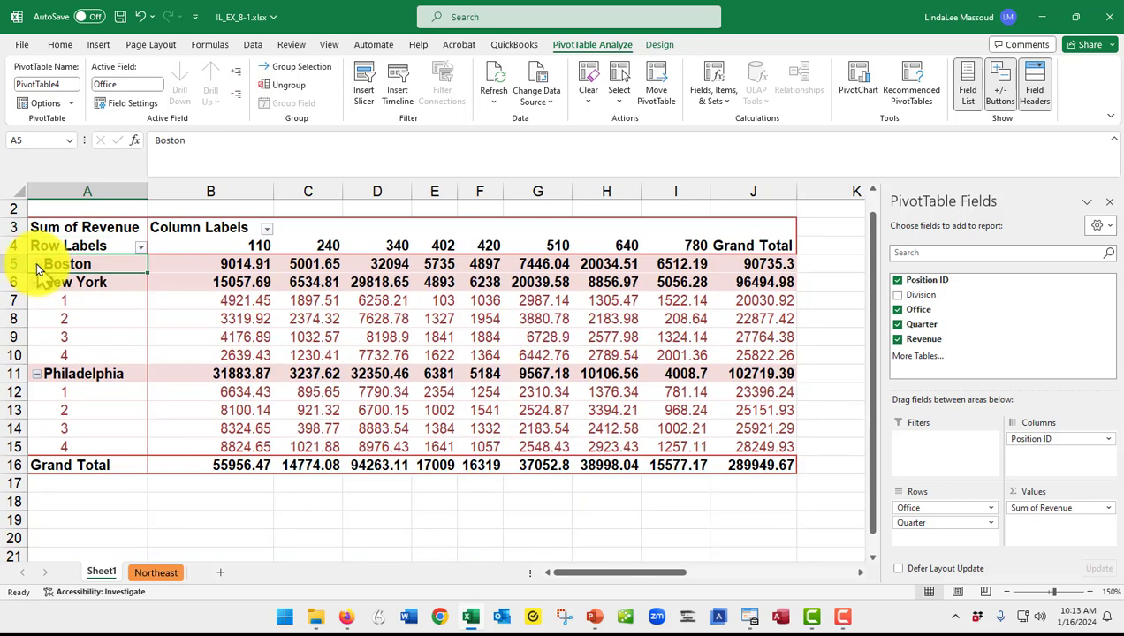
pyautogui.click(36, 263)
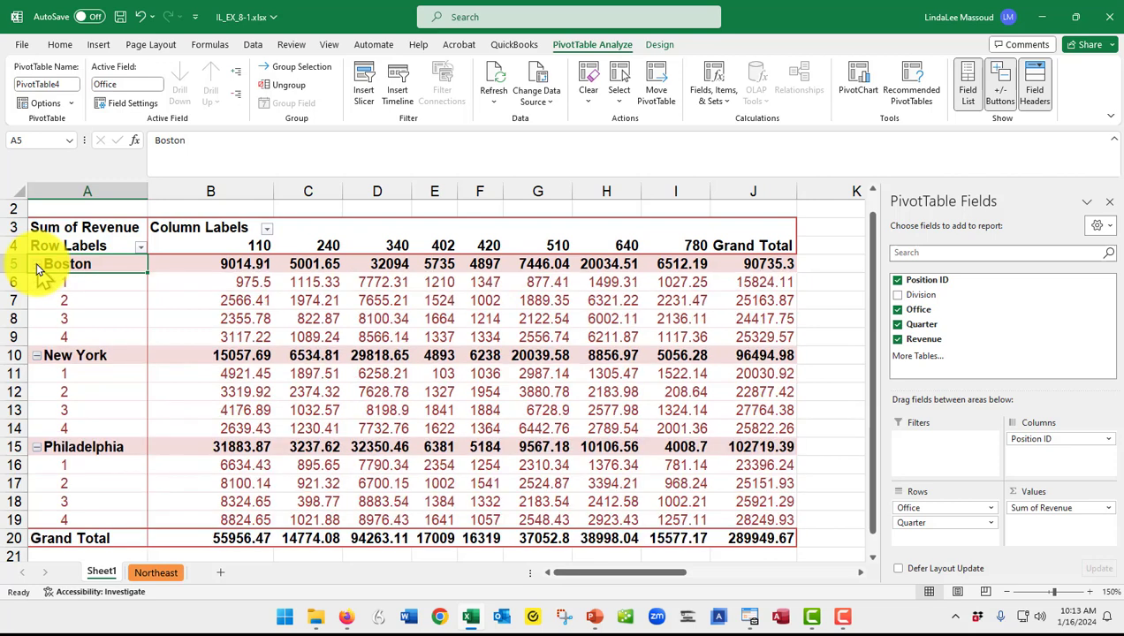
pyautogui.click(37, 263)
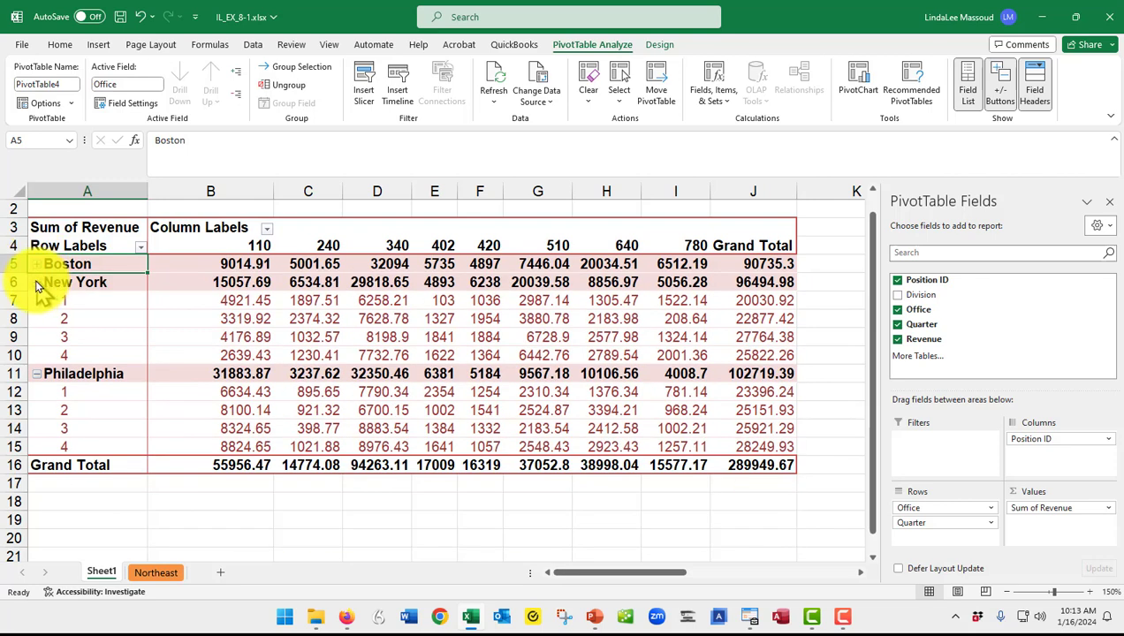
pyautogui.click(37, 282)
pyautogui.click(37, 301)
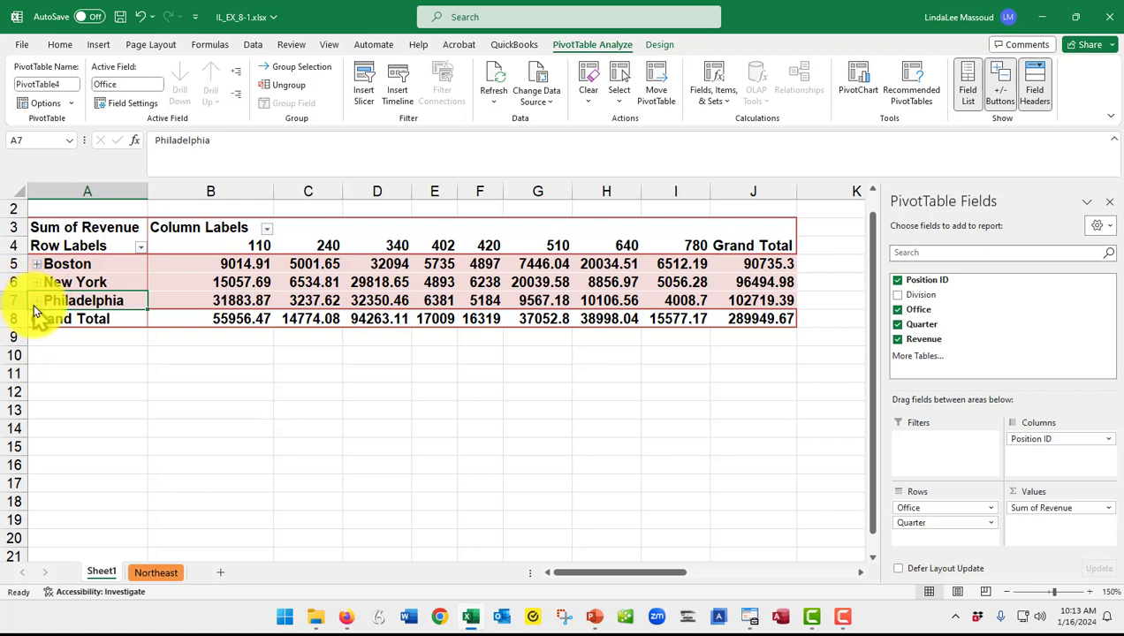
pyautogui.click(36, 300)
pyautogui.click(36, 282)
pyautogui.click(36, 265)
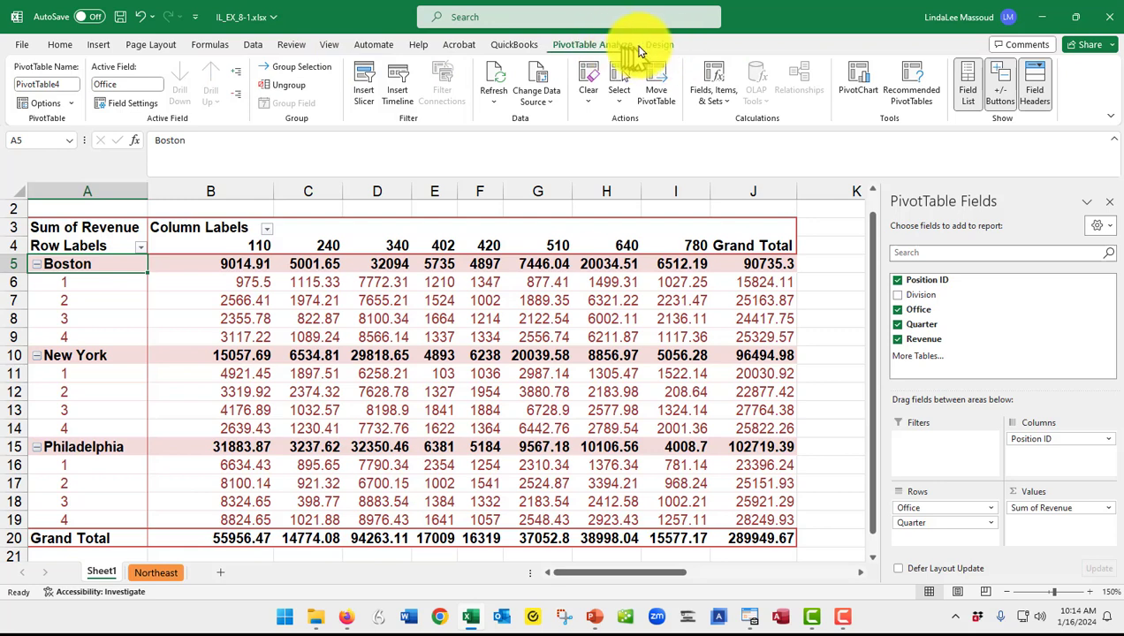
# Show the PivotTable report in outline form and reduce the sheet zoom to 120%.
pyautogui.click(658, 46)
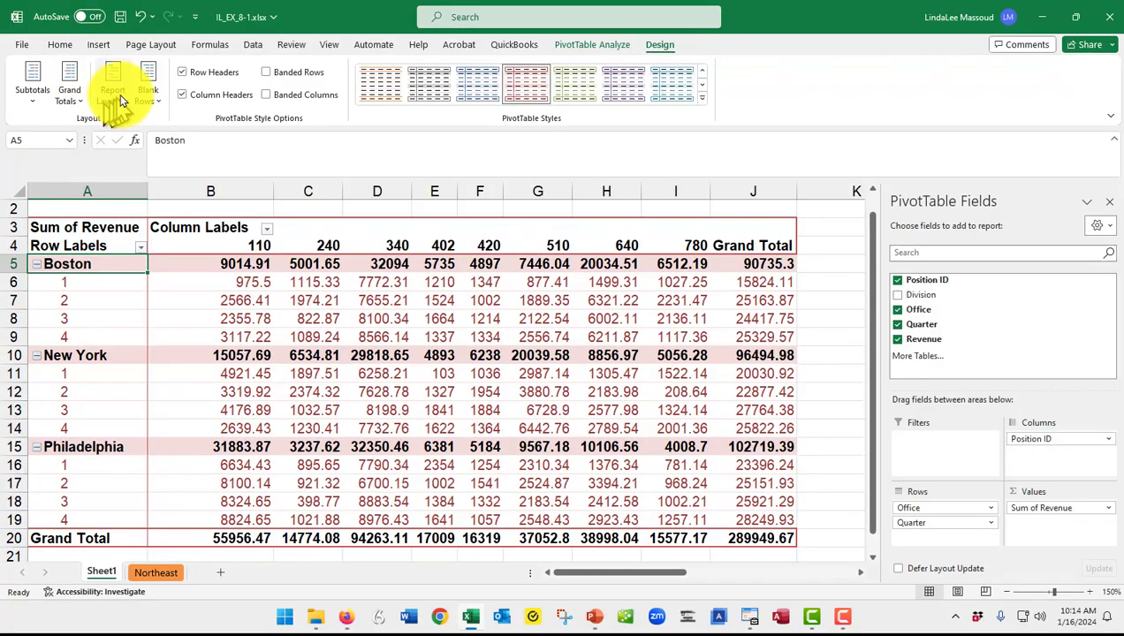
pyautogui.click(115, 99)
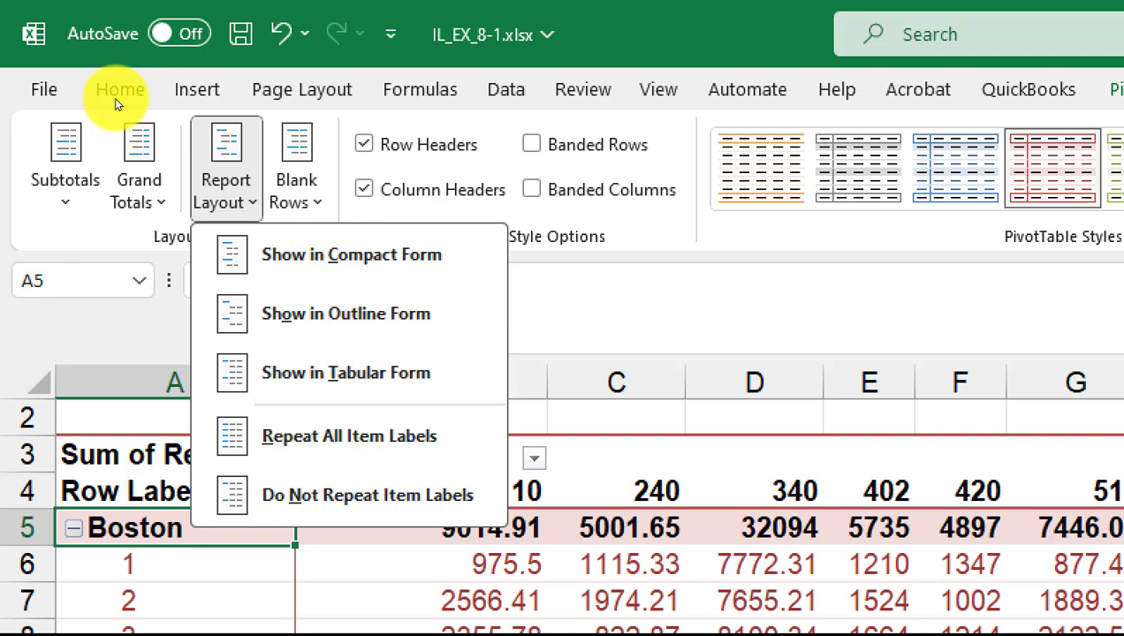
pyautogui.press('Escape')
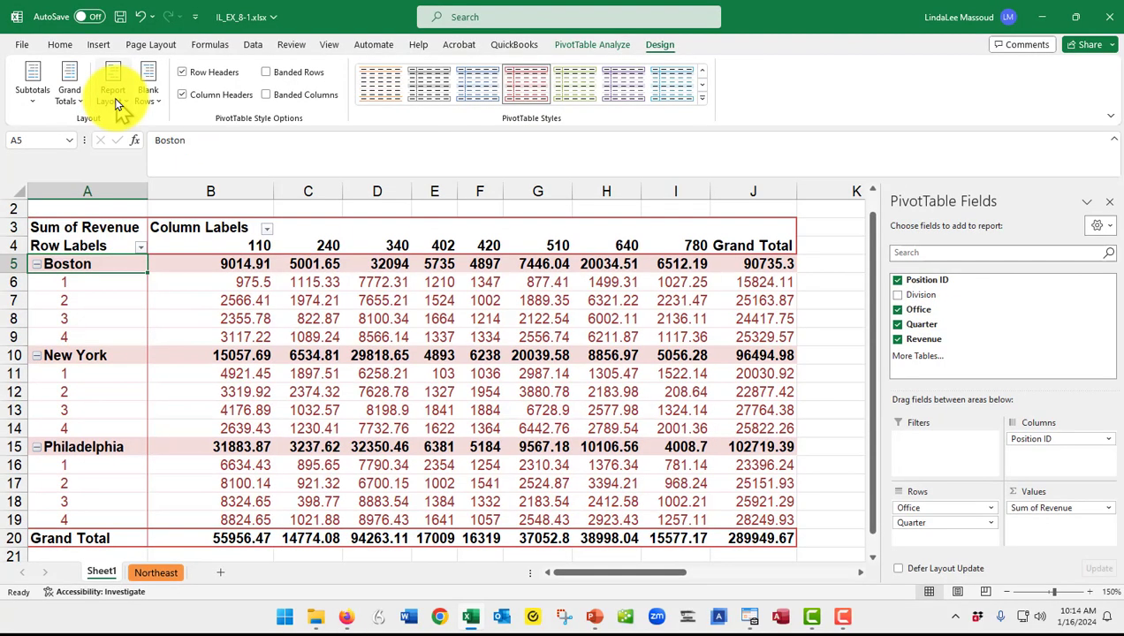
pyautogui.click(113, 98)
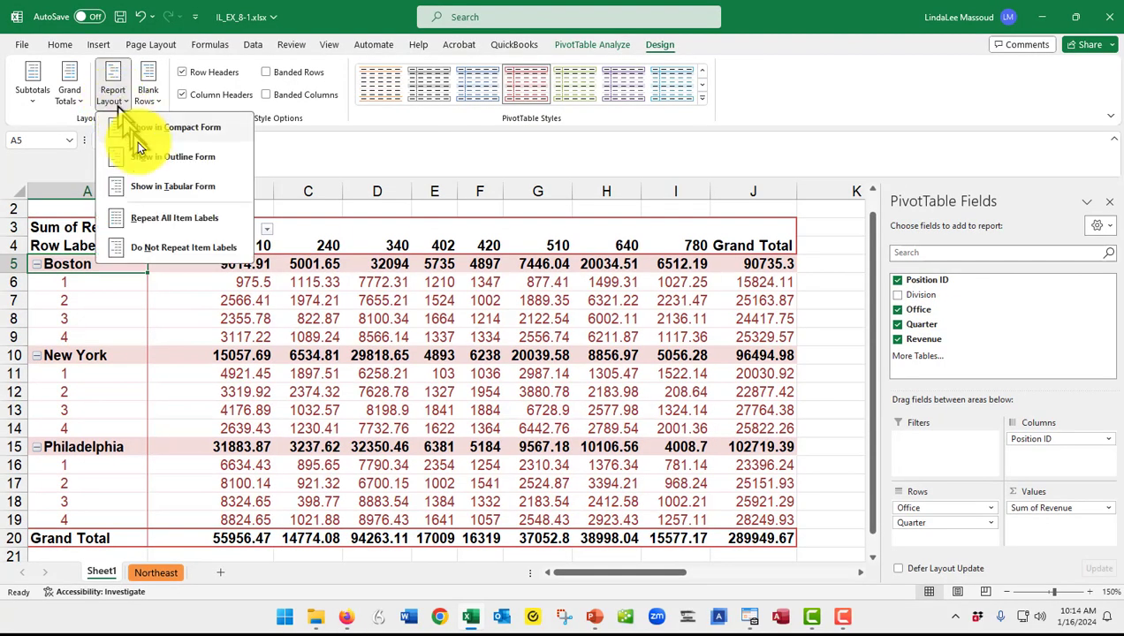
pyautogui.click(161, 158)
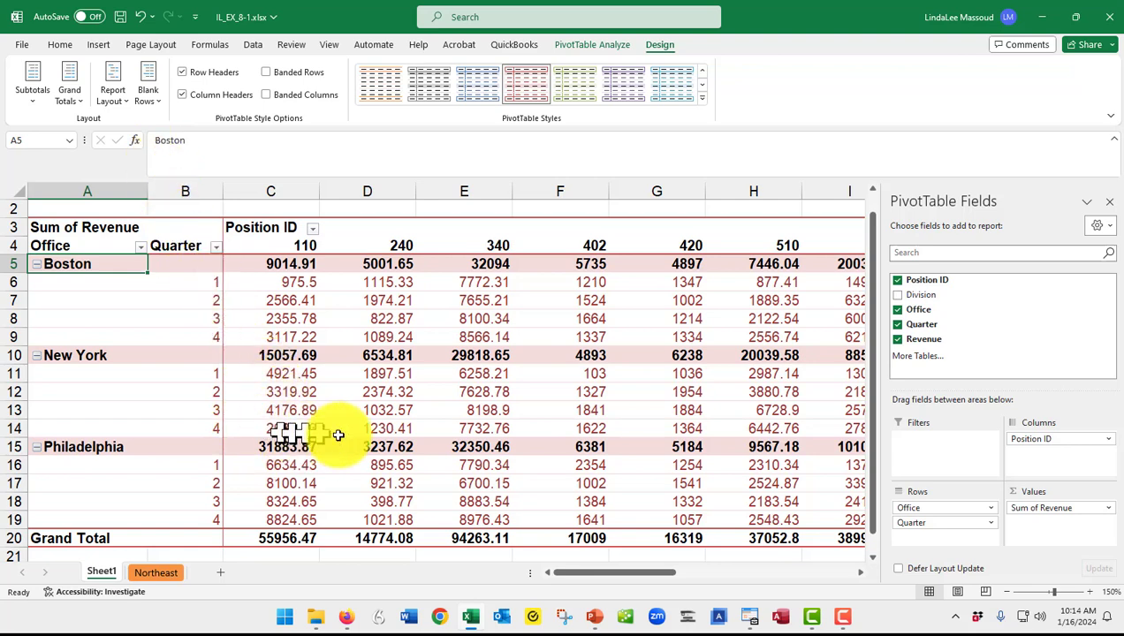
pyautogui.click(1008, 597)
pyautogui.click(1010, 598)
pyautogui.click(1010, 599)
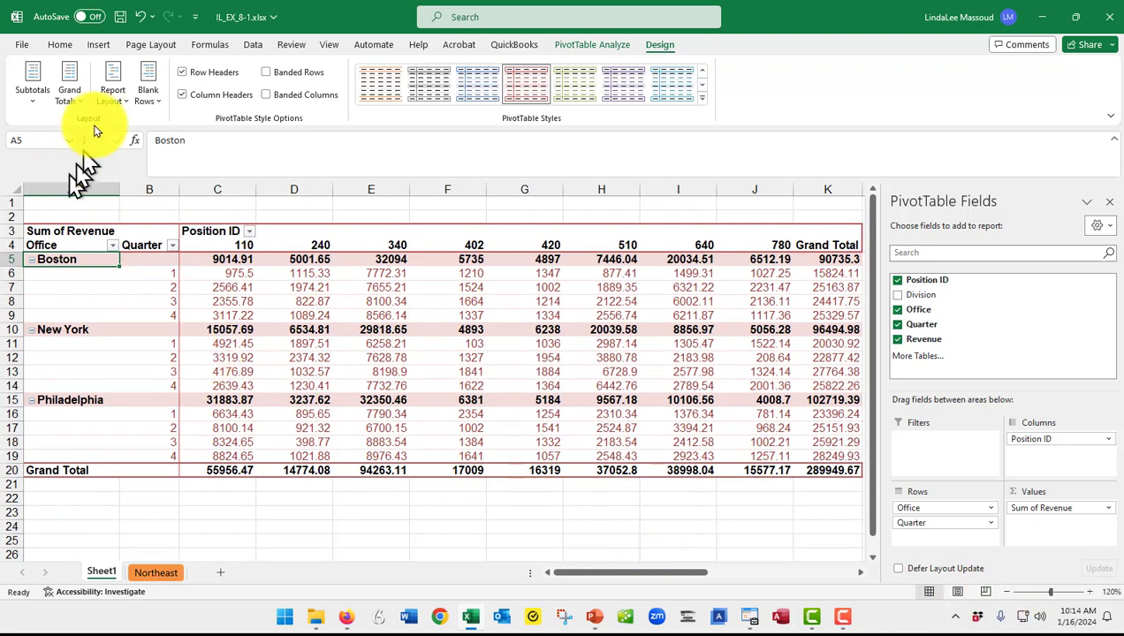
# Show the PivotTable report in tabular form and check the Boston Total for position 110.
pyautogui.click(113, 97)
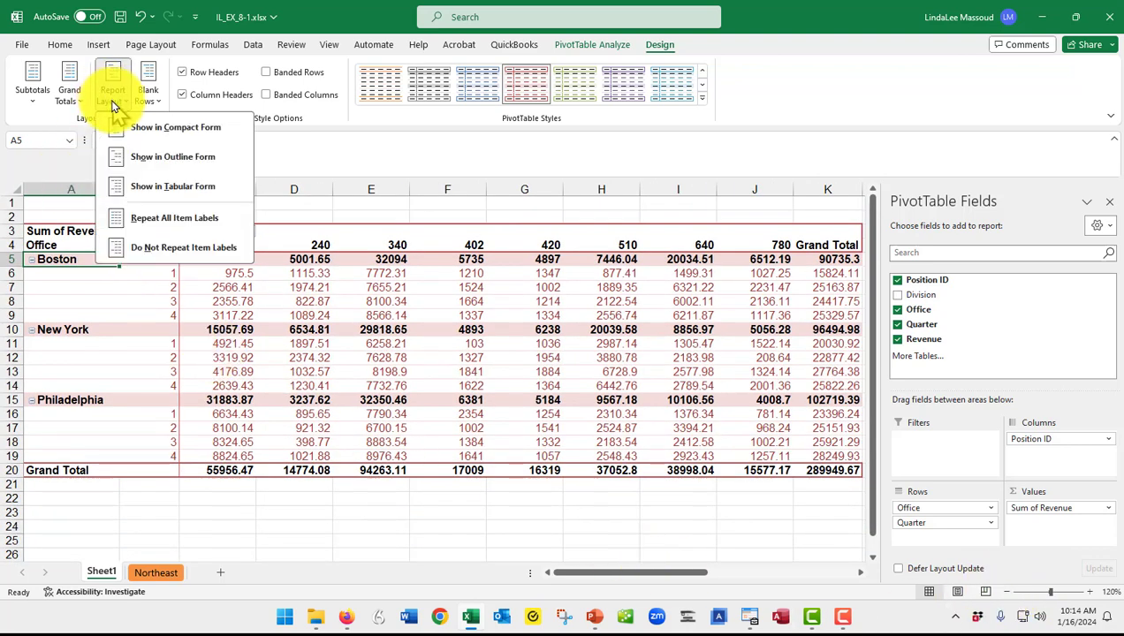
pyautogui.click(175, 188)
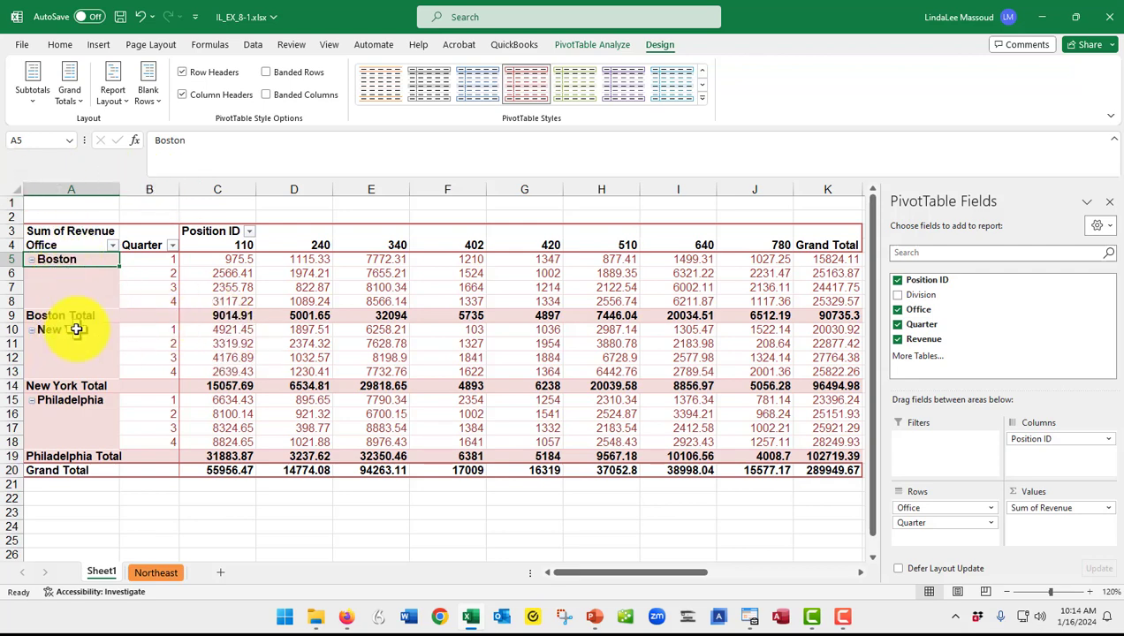
pyautogui.click(228, 315)
pyautogui.moveTo(227, 312)
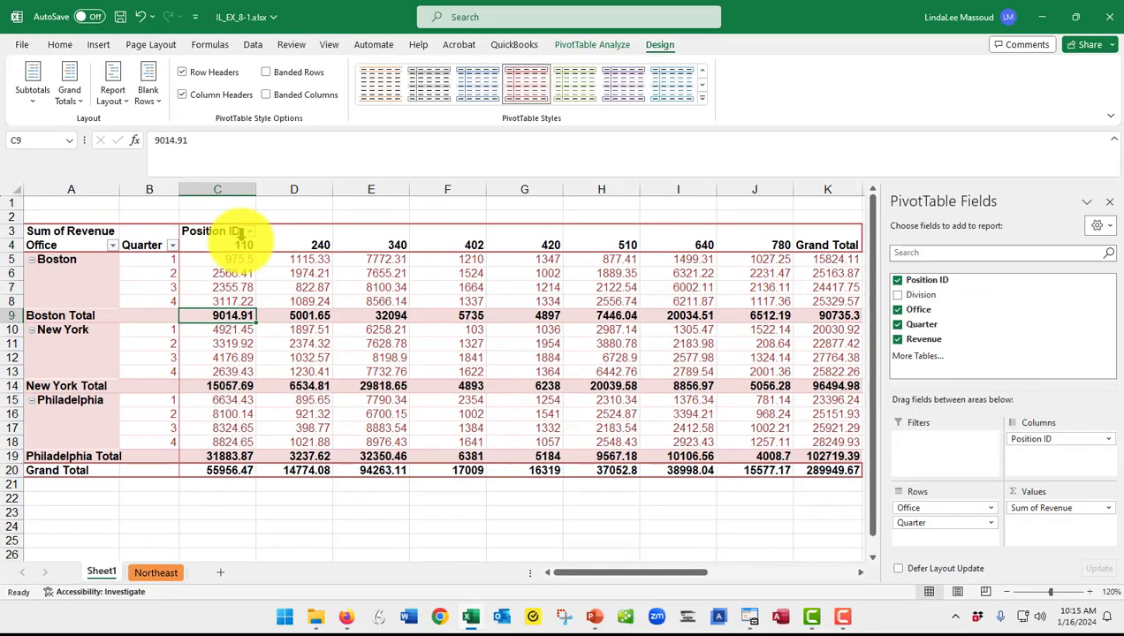
pyautogui.moveTo(211, 231); pyautogui.dragTo(221, 155)
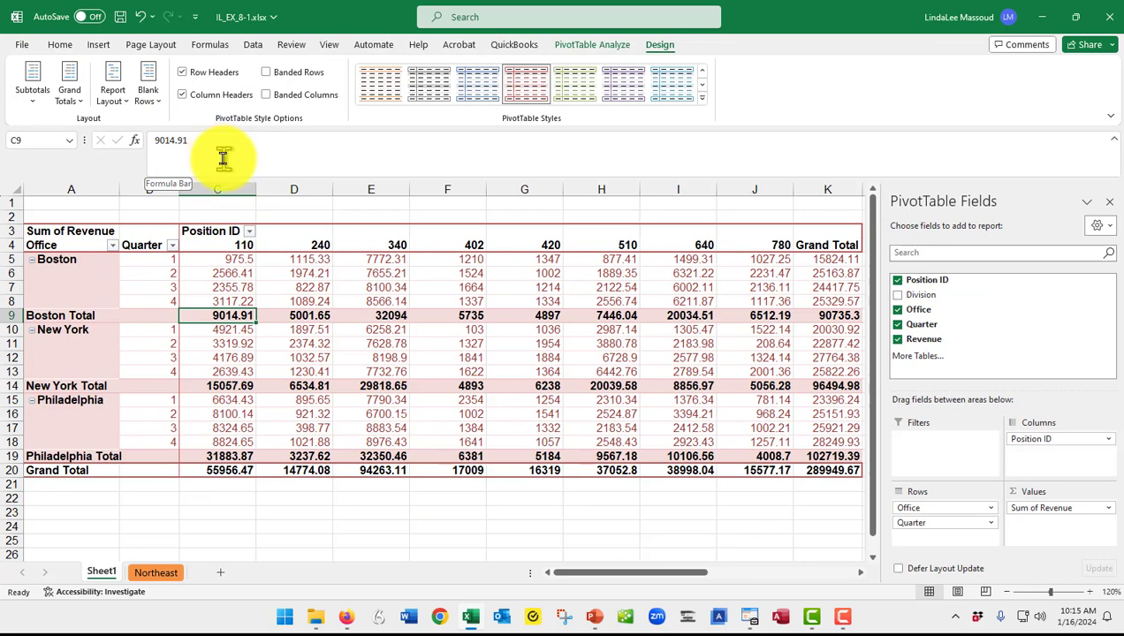
# Show the PivotTable report in compact form.
pyautogui.click(111, 95)
pyautogui.click(151, 126)
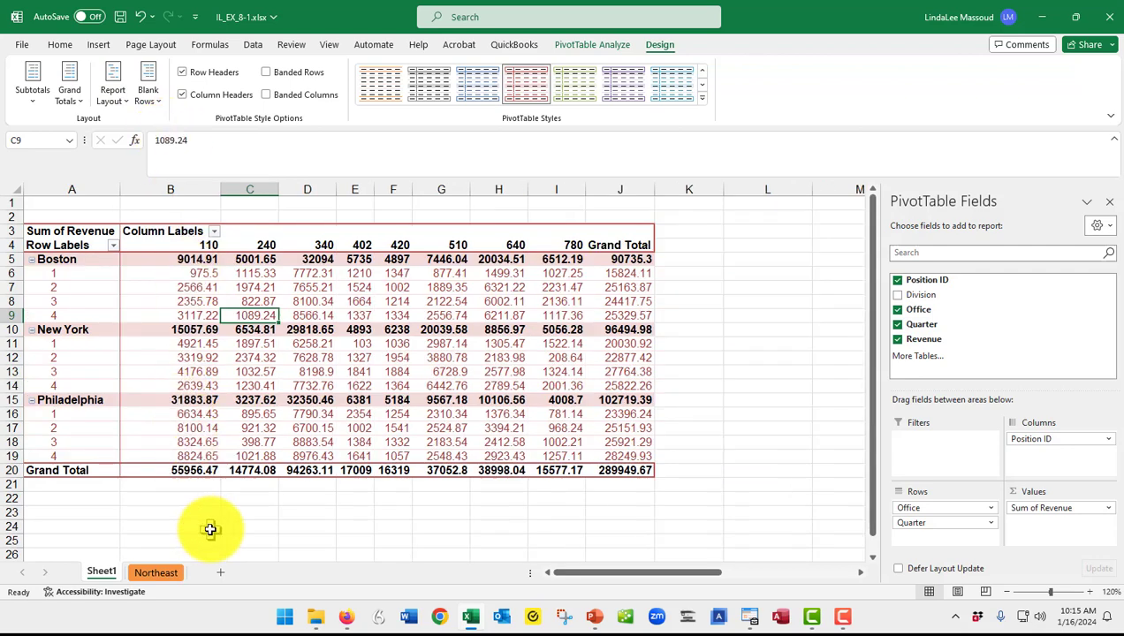